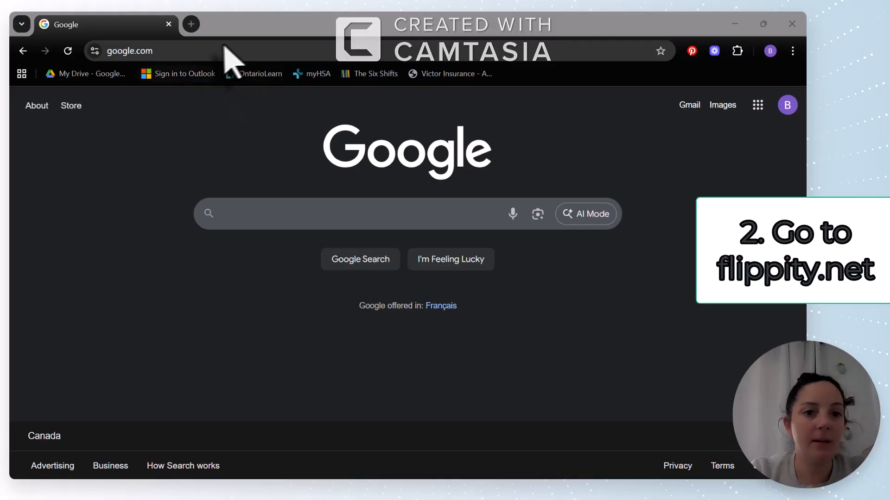
Go to the flippity.net website
{"action": "left_click", "coordinate": [438, 48]}
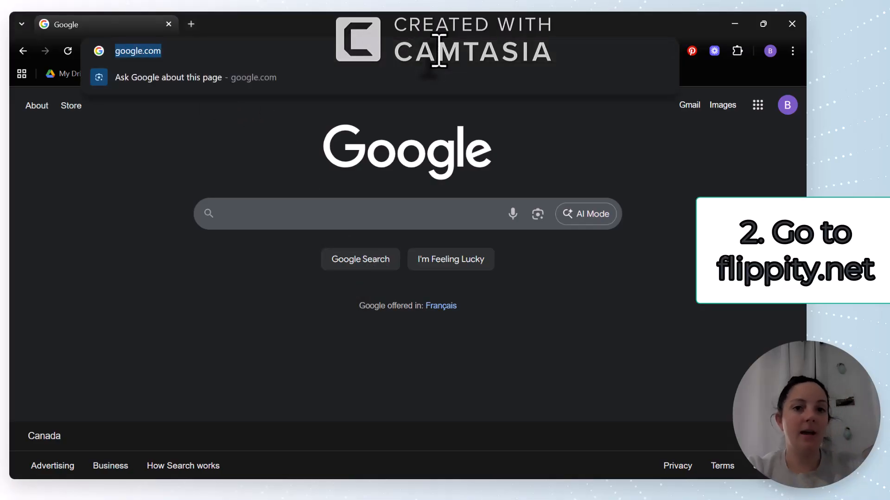
{"action": "type", "text": "s"}
{"action": "key", "text": "BackSpace"}
{"action": "key", "text": "BackSpace"}
{"action": "type", "text": "flippity.net"}
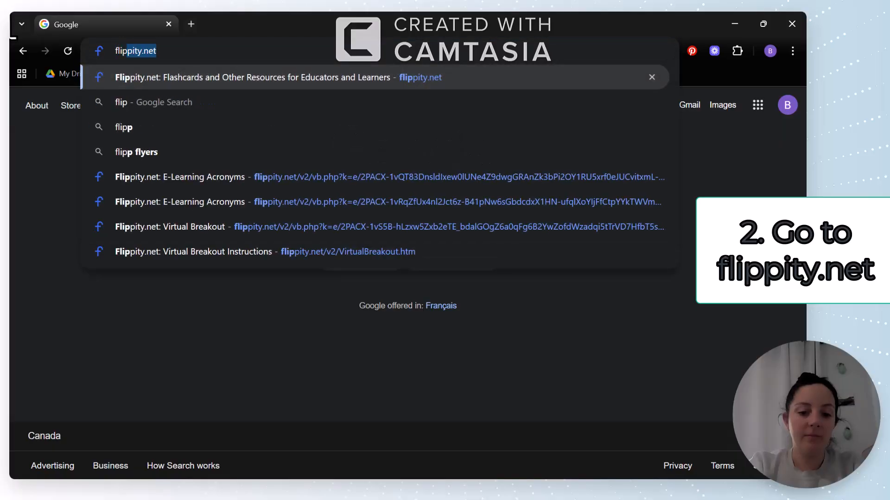
{"action": "key", "text": "Return"}
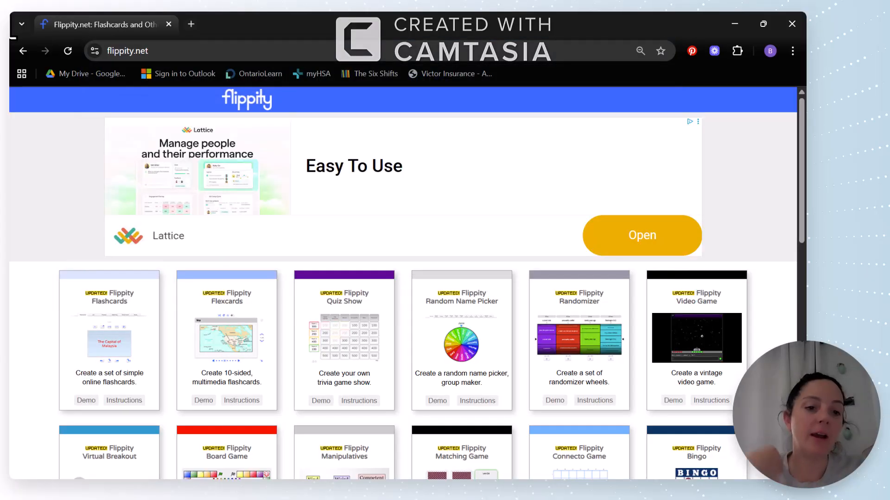
Find the Virtual Breakout activity among the Flippity templates and open its demo
{"action": "scroll", "coordinate": [111, 311], "scroll_direction": "down", "scroll_amount": 1}
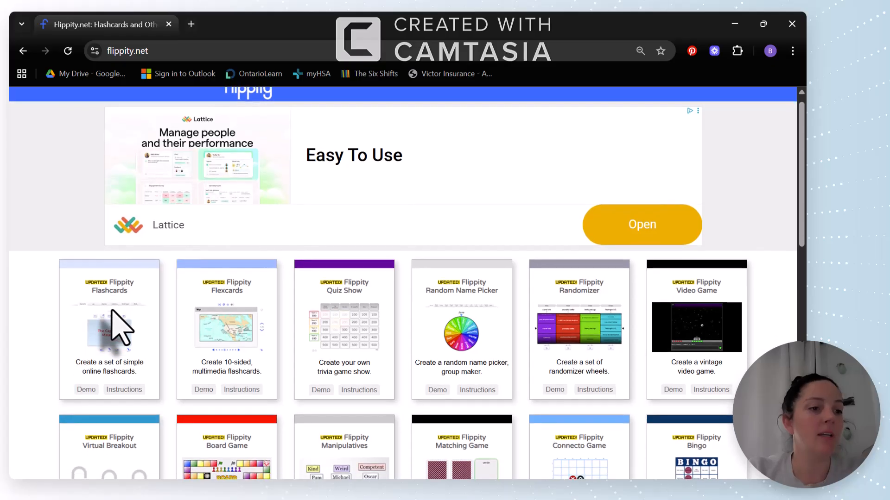
{"action": "scroll", "coordinate": [119, 327], "scroll_direction": "down", "scroll_amount": 2}
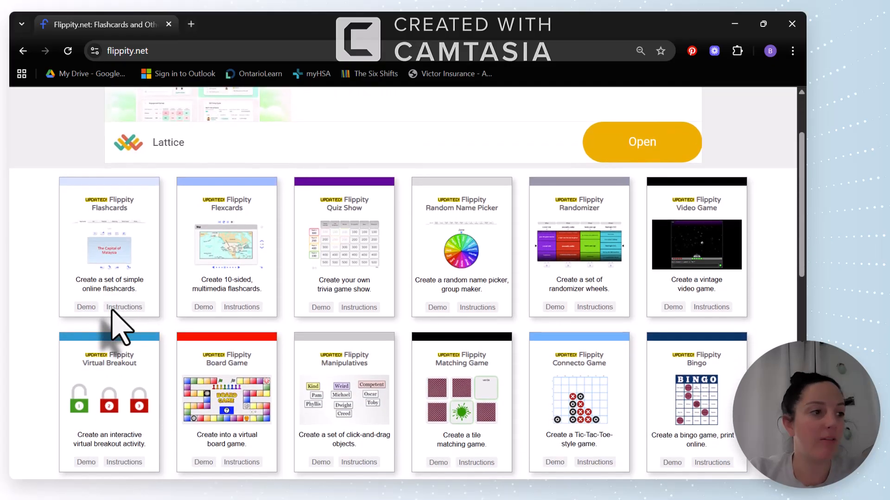
{"action": "scroll", "coordinate": [119, 328], "scroll_direction": "down", "scroll_amount": 2}
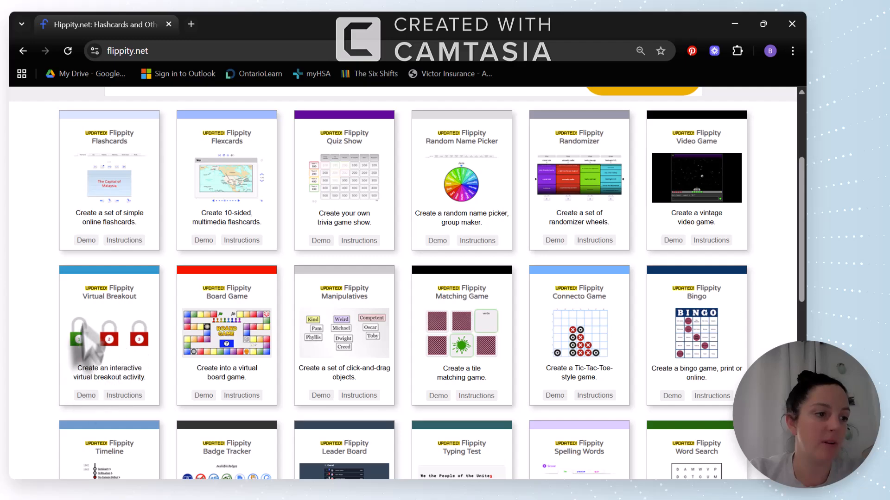
{"action": "scroll", "coordinate": [86, 397], "scroll_direction": "down", "scroll_amount": 1}
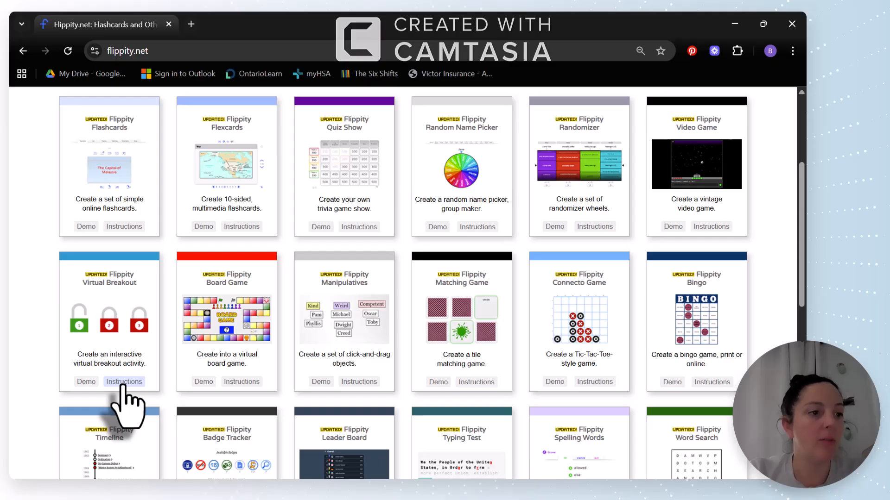
{"action": "left_click", "coordinate": [87, 382]}
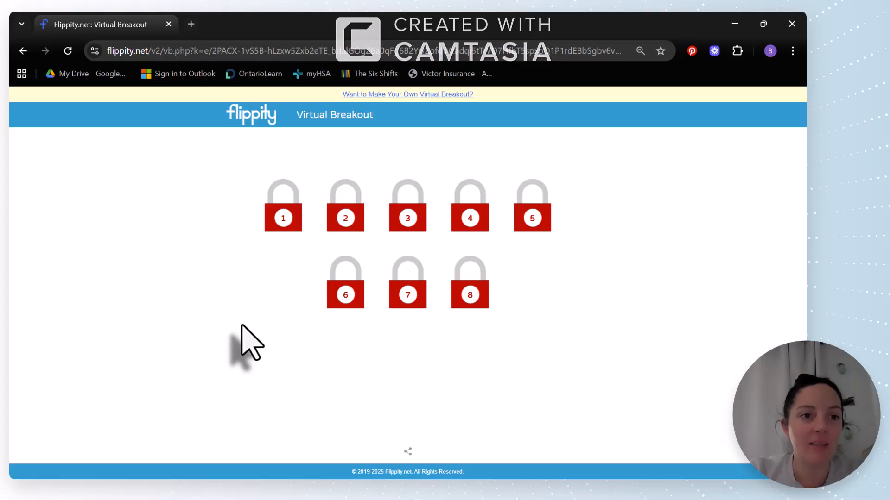
Unlock lock 1 of the demo breakout with the answer "keyboard" and return to the overview of locks
{"action": "left_click", "coordinate": [279, 224]}
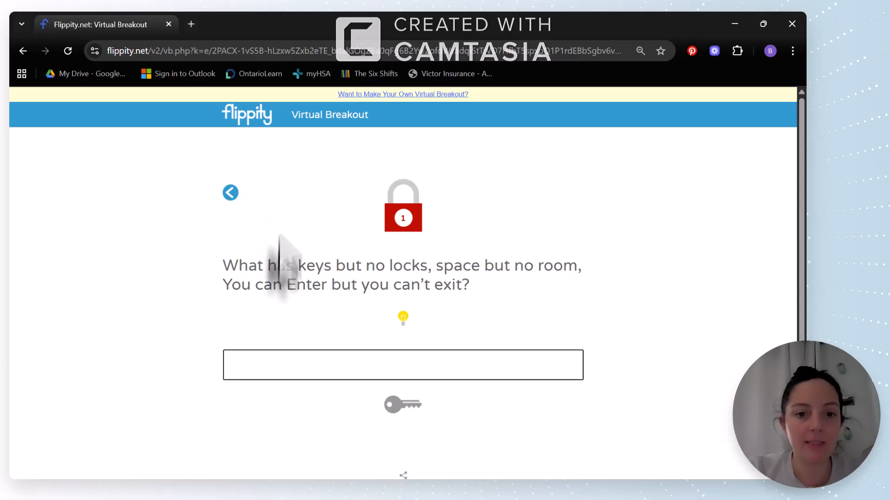
{"action": "type", "text": "keyboard"}
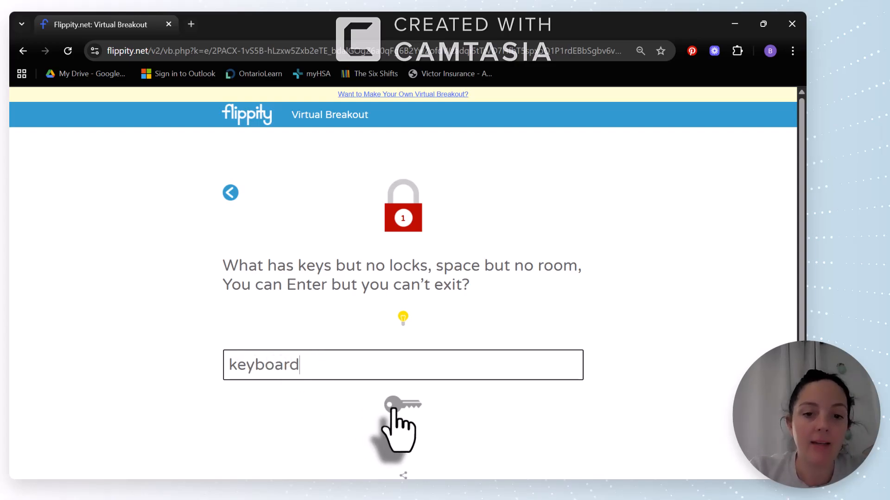
{"action": "left_click", "coordinate": [393, 409]}
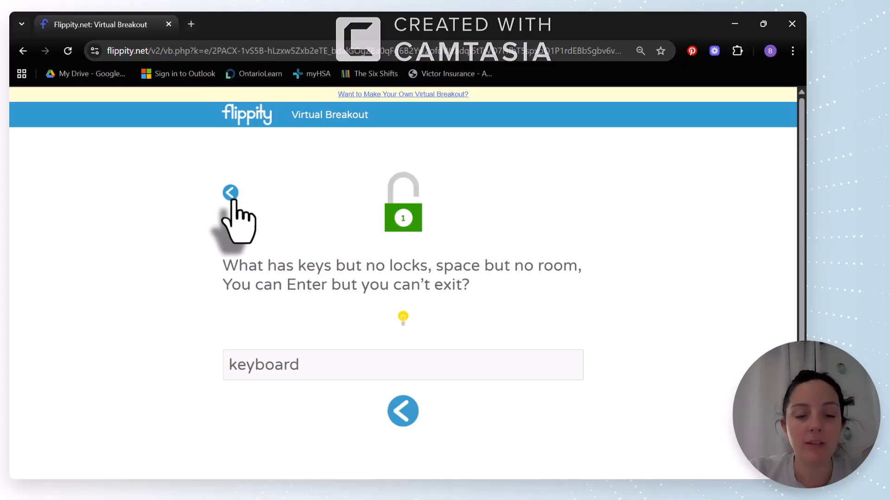
{"action": "left_click", "coordinate": [402, 416]}
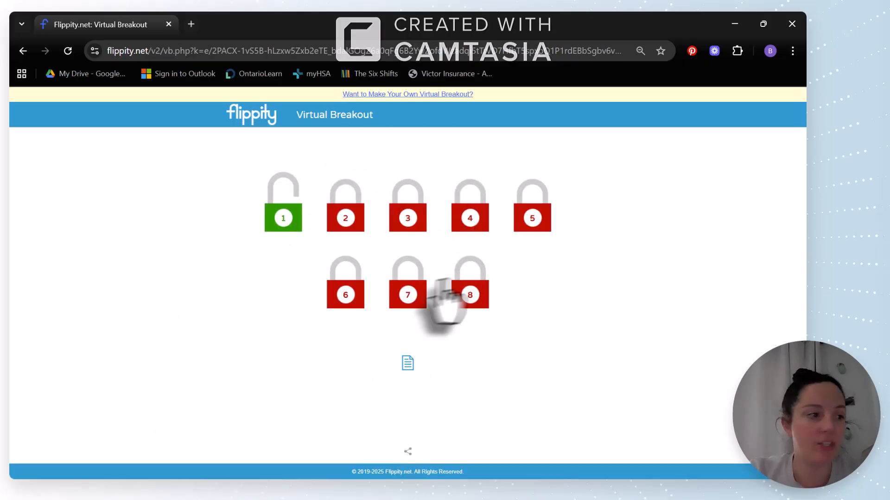
Return to the Flippity template gallery and open the instructions for Virtual Breakout
{"action": "left_click", "coordinate": [23, 51]}
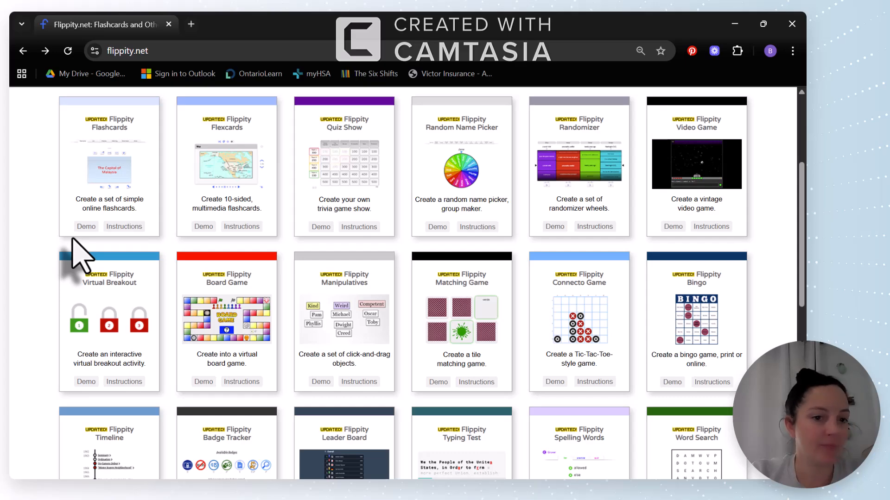
{"action": "scroll", "coordinate": [151, 329], "scroll_direction": "down", "scroll_amount": 1}
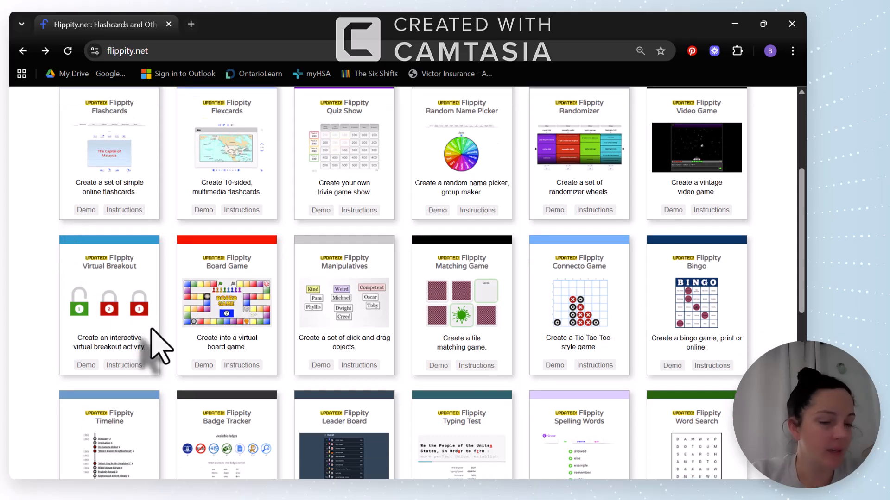
{"action": "left_click", "coordinate": [123, 366]}
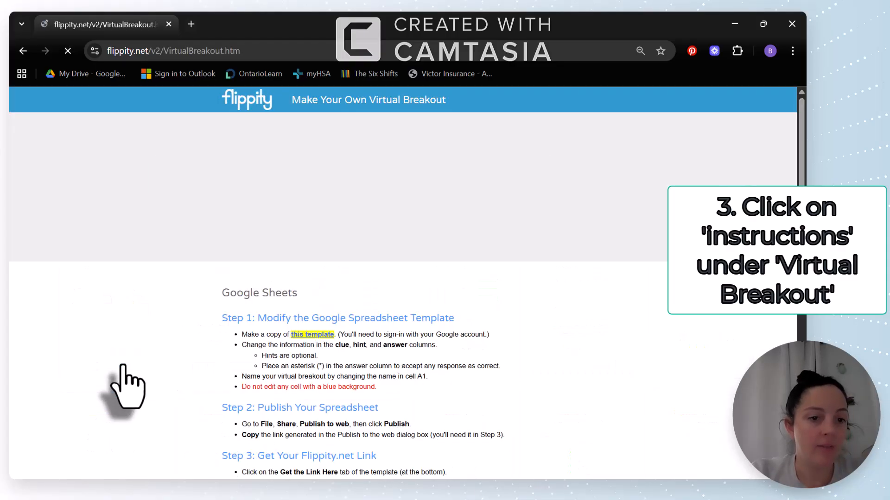
Make a copy of the Virtual Breakout Google Sheets template linked in Step 1 of the instructions
{"action": "scroll", "coordinate": [123, 366], "scroll_direction": "down", "scroll_amount": 1}
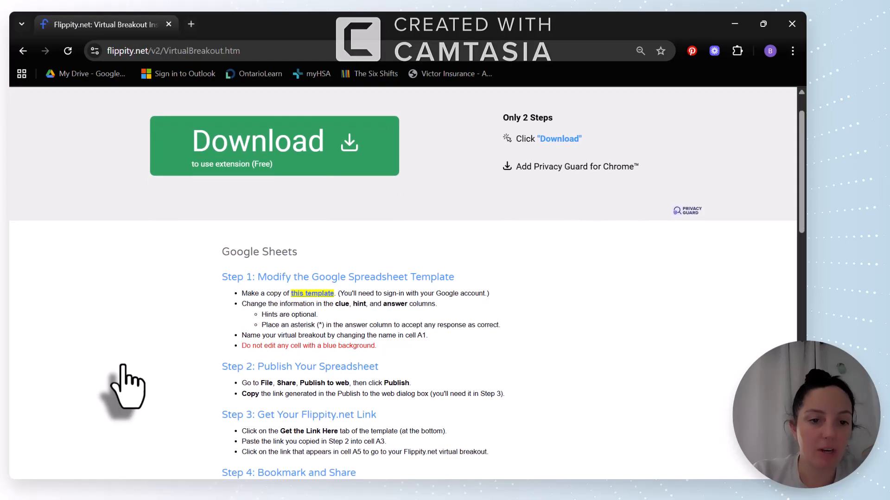
{"action": "scroll", "coordinate": [123, 387], "scroll_direction": "down", "scroll_amount": 1}
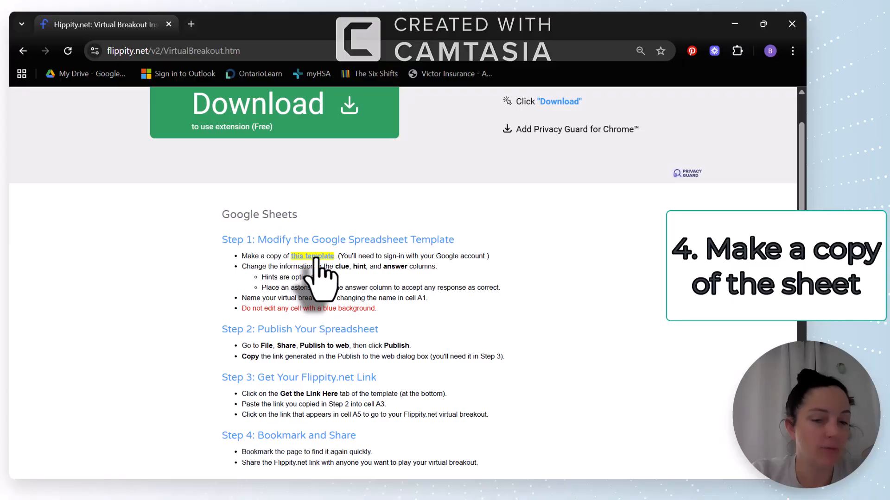
{"action": "left_click", "coordinate": [313, 257]}
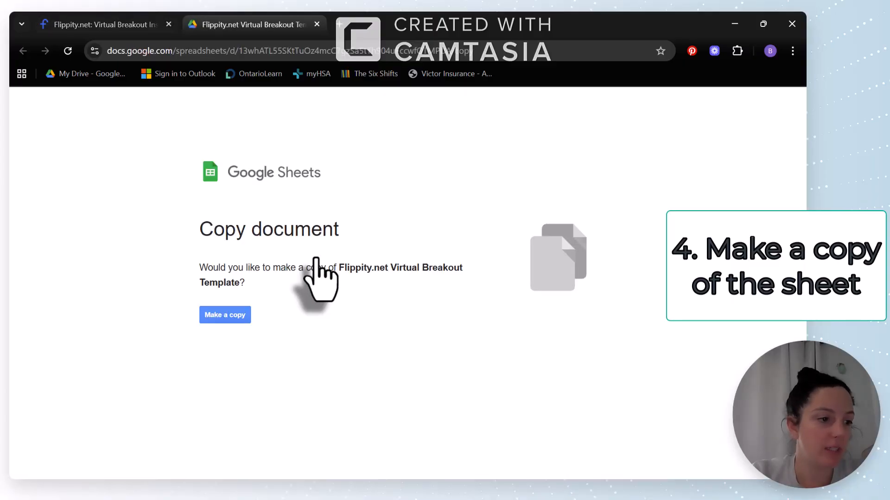
{"action": "left_click", "coordinate": [218, 315]}
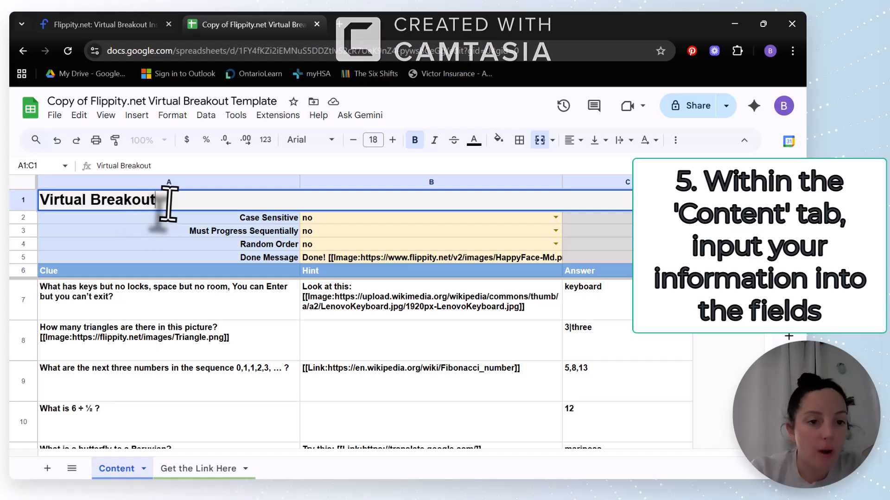
Replace the breakout title in cell A1 with "E-Learning Acronyms"
{"action": "type", "text": "E-Learning"}
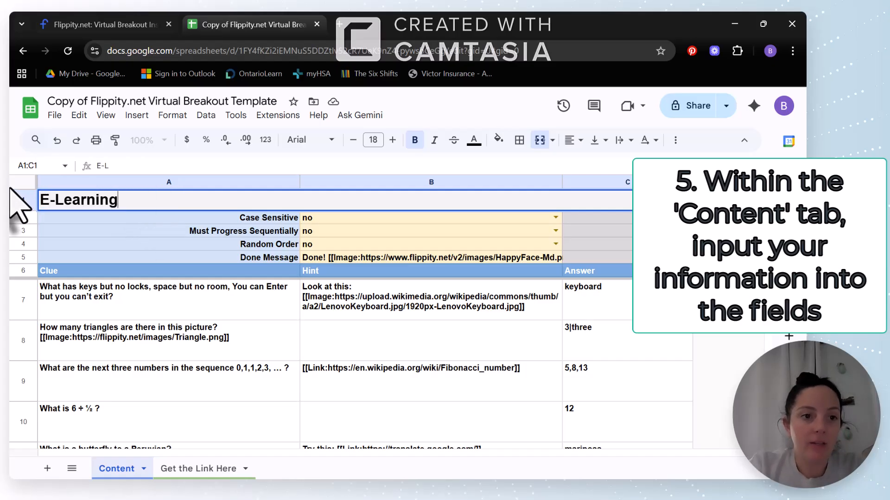
{"action": "type", "text": " Acronyms"}
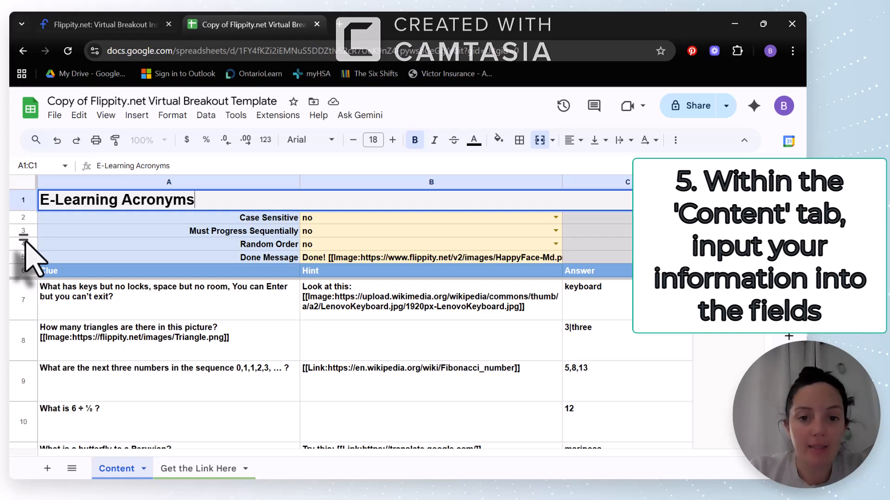
{"action": "left_click", "coordinate": [95, 310]}
Clear all the sample clues, hints and answers in cells A7:C14
{"action": "scroll", "coordinate": [95, 315], "scroll_direction": "down", "scroll_amount": 1}
{"action": "scroll", "coordinate": [96, 315], "scroll_direction": "up", "scroll_amount": 1}
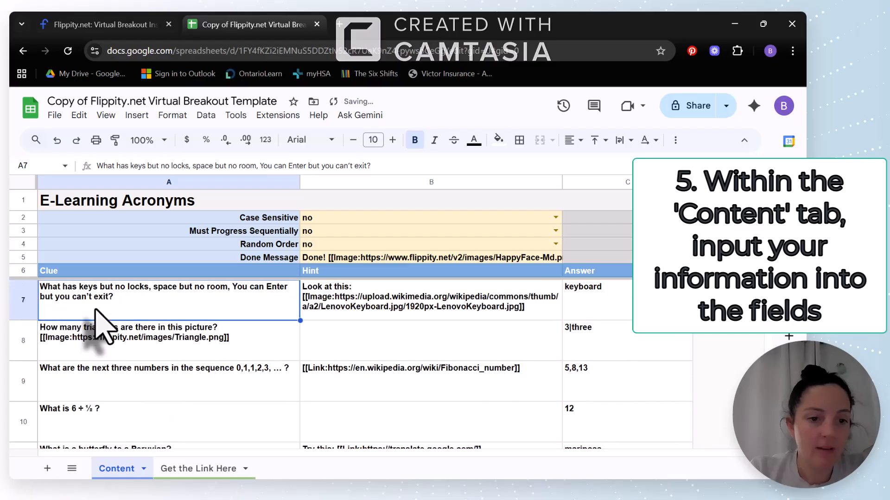
{"action": "left_click_drag", "start_coordinate": [44, 297], "coordinate": [630, 359]}
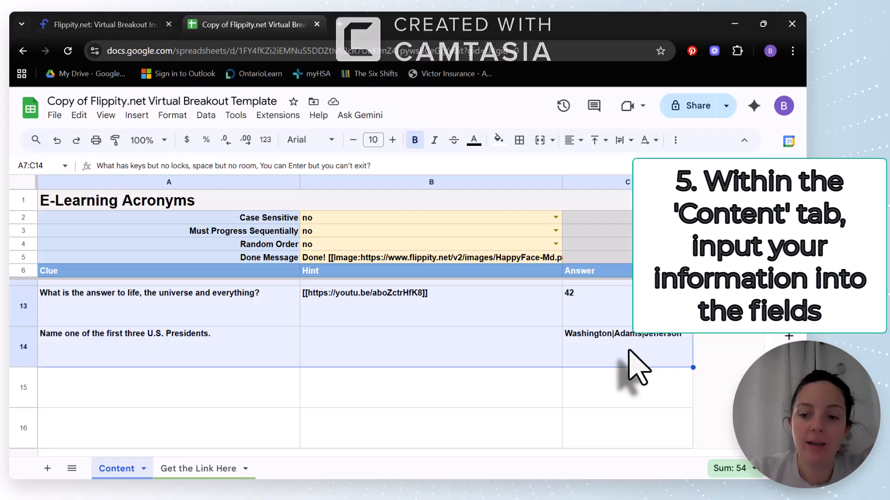
{"action": "key", "text": "Delete"}
{"action": "scroll", "coordinate": [628, 367], "scroll_direction": "up", "scroll_amount": 5}
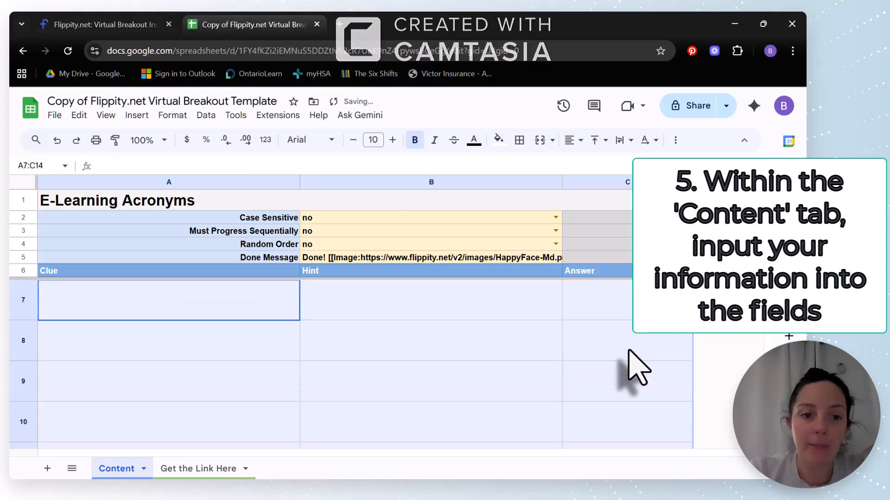
Enter the first clue "What does the acronym stand for? SME" in cell A7
{"action": "left_click", "coordinate": [278, 348]}
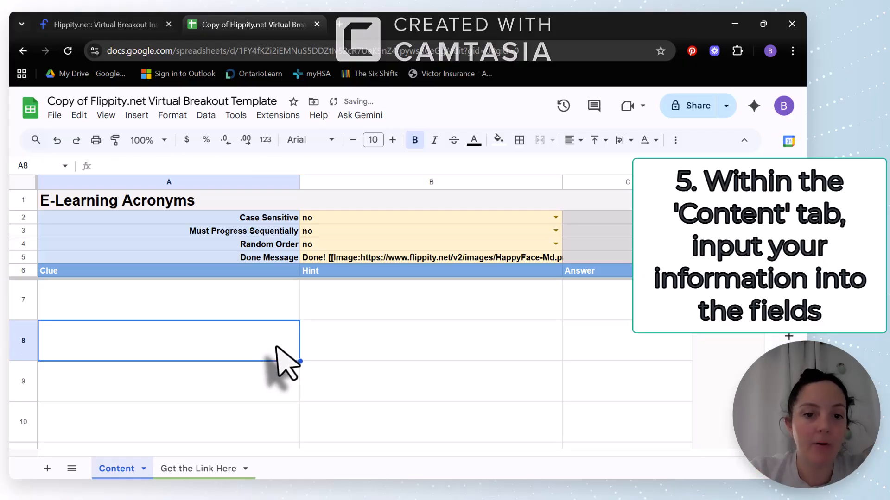
{"action": "left_click", "coordinate": [234, 299]}
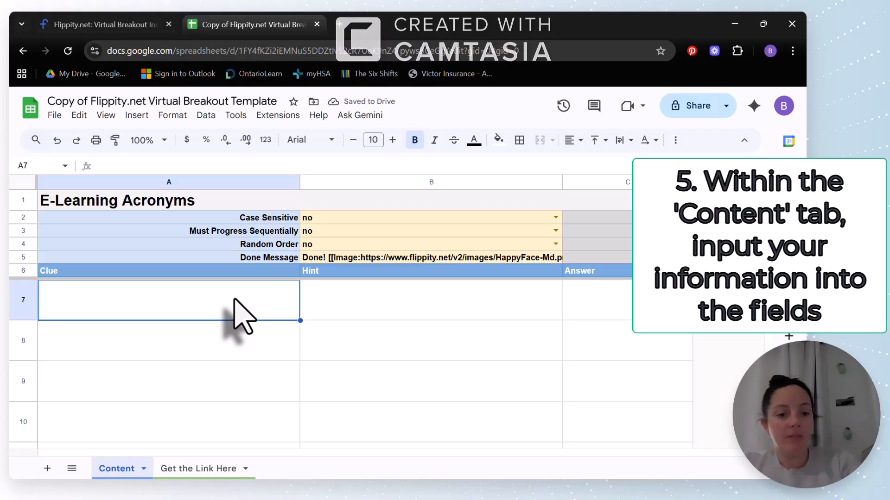
{"action": "type", "text": "What"}
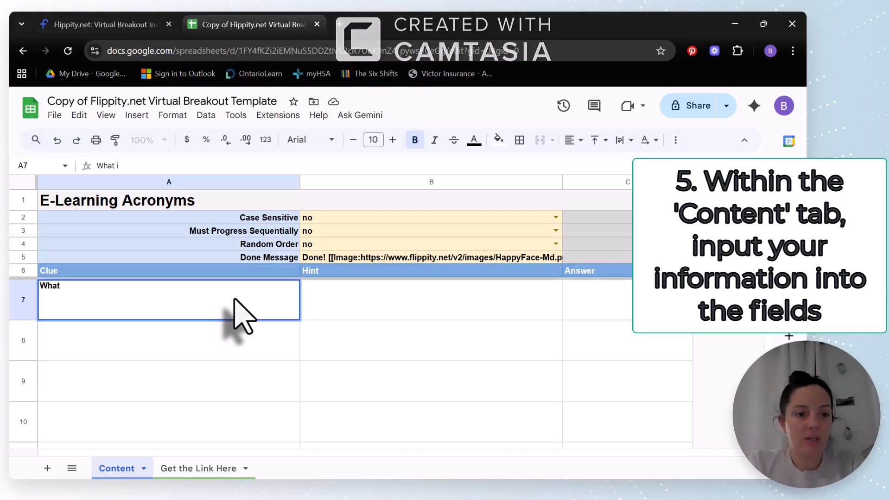
{"action": "type", "text": " does the acronym stand"}
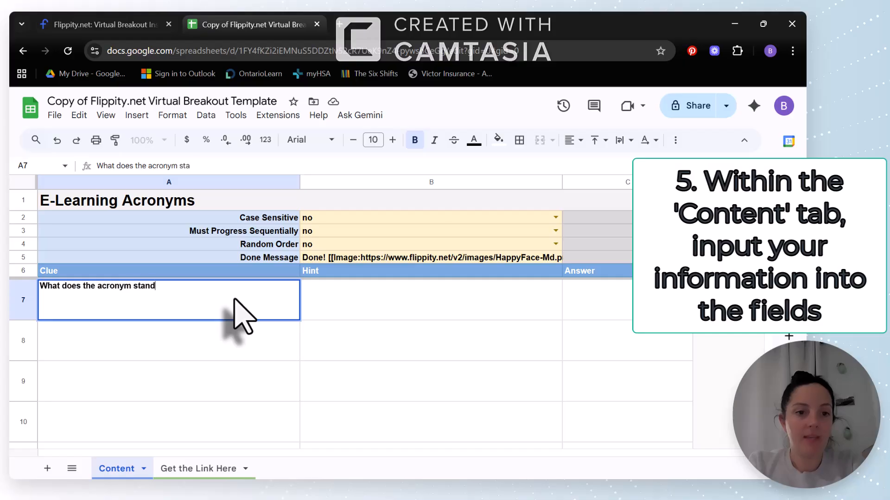
{"action": "type", "text": " for? SME"}
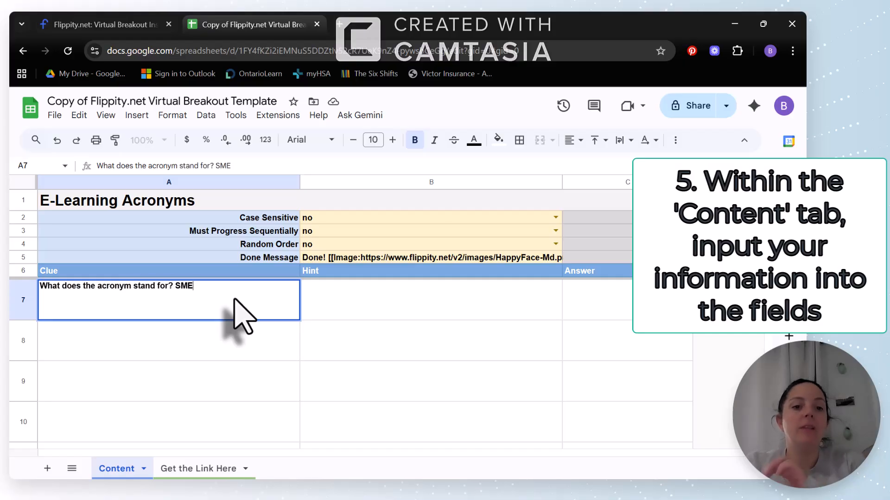
Enter "subject matter expert" as the answer to the first clue in cell C7
{"action": "left_click", "coordinate": [322, 312]}
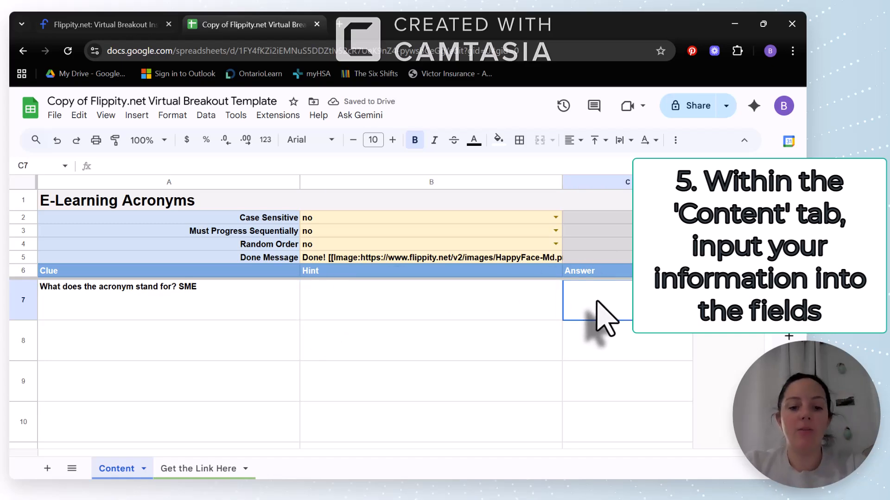
{"action": "type", "text": "subject matter expert"}
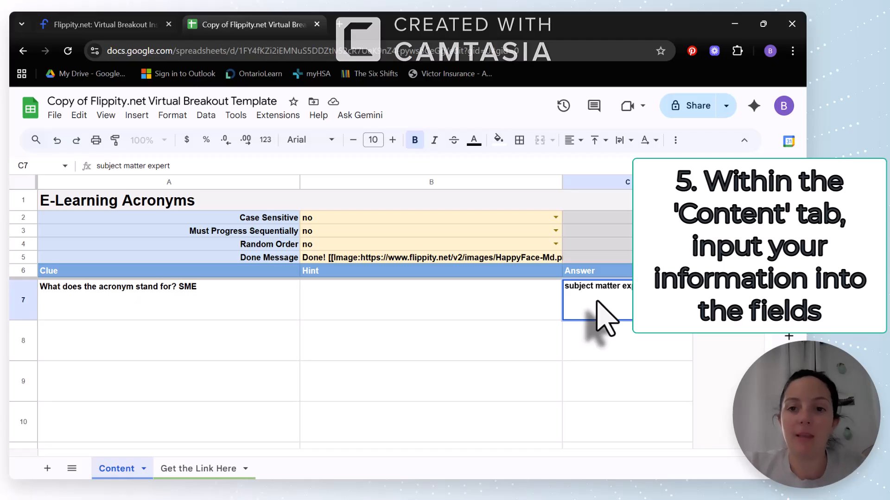
{"action": "left_click", "coordinate": [610, 367]}
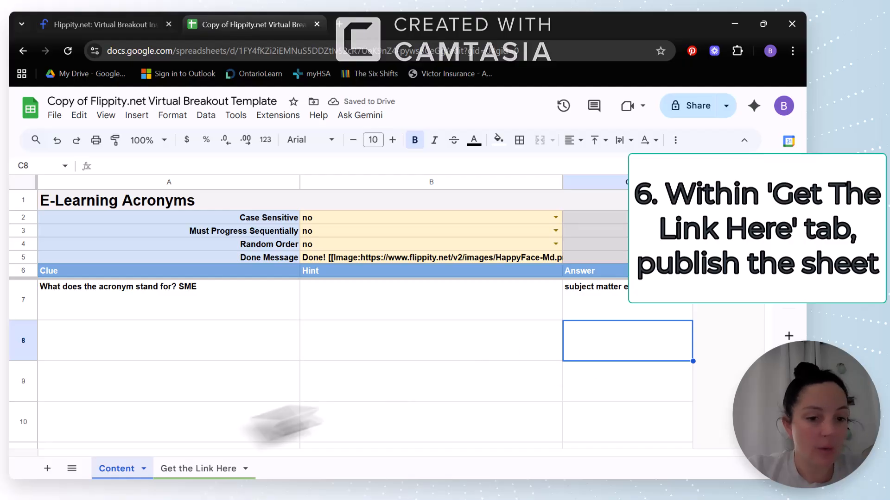
Publish the entire document to the web as a web page, following the instructions on the "Get the Link Here" sheet
{"action": "left_click", "coordinate": [195, 470]}
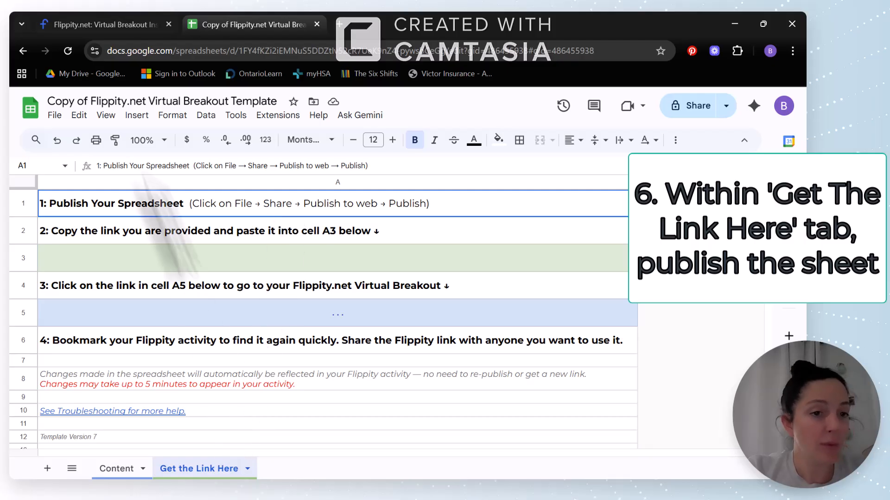
{"action": "left_click", "coordinate": [56, 116]}
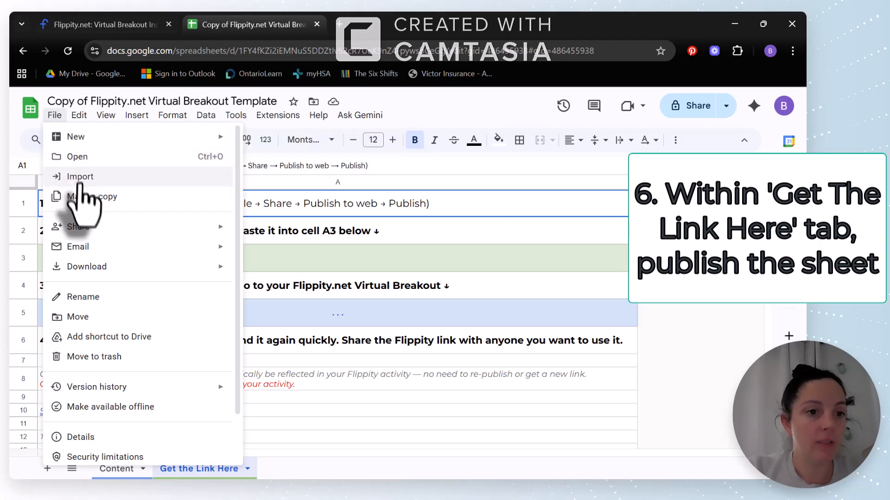
{"action": "mouse_move", "coordinate": [88, 234]}
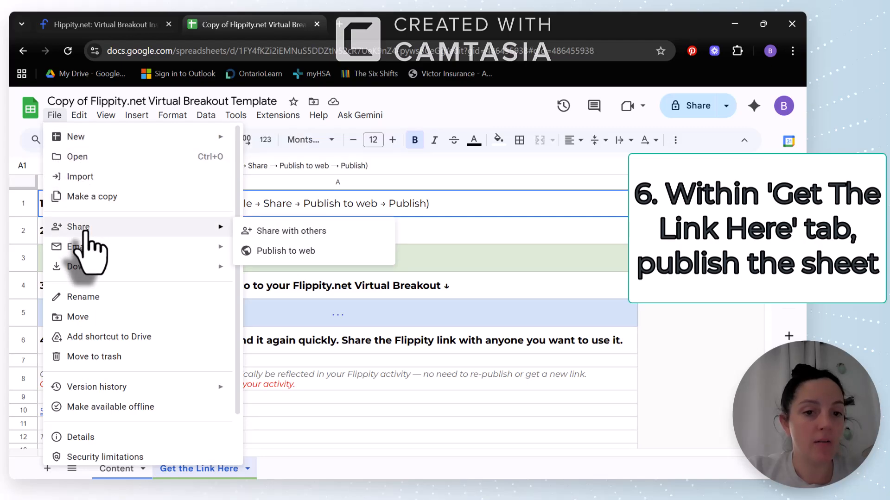
{"action": "left_click", "coordinate": [279, 250]}
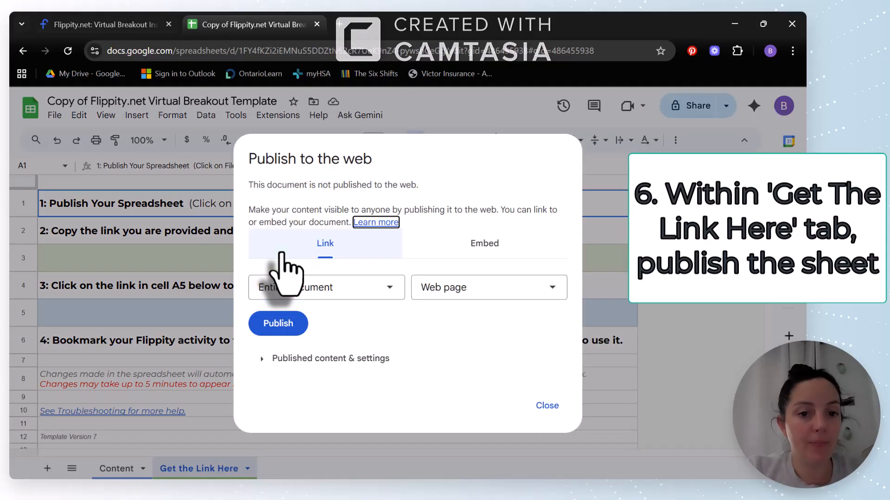
{"action": "left_click", "coordinate": [276, 324]}
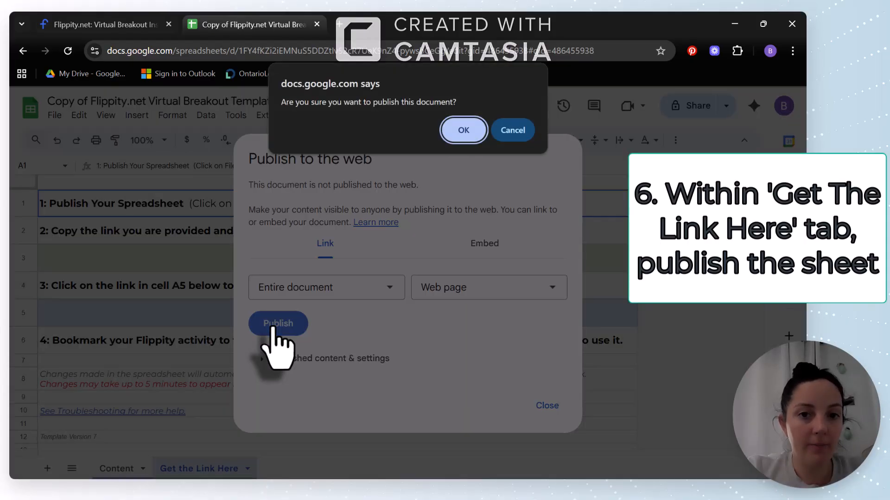
{"action": "left_click", "coordinate": [463, 131]}
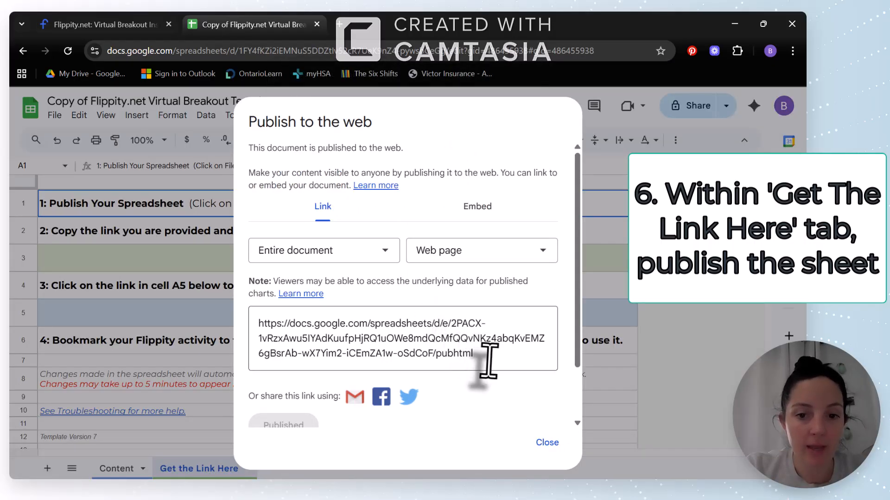
Copy the published spreadsheet link and paste it into cell A3 of the "Get the Link Here" sheet
{"action": "left_click_drag", "start_coordinate": [482, 363], "coordinate": [276, 314]}
{"action": "key", "text": "ctrl+c"}
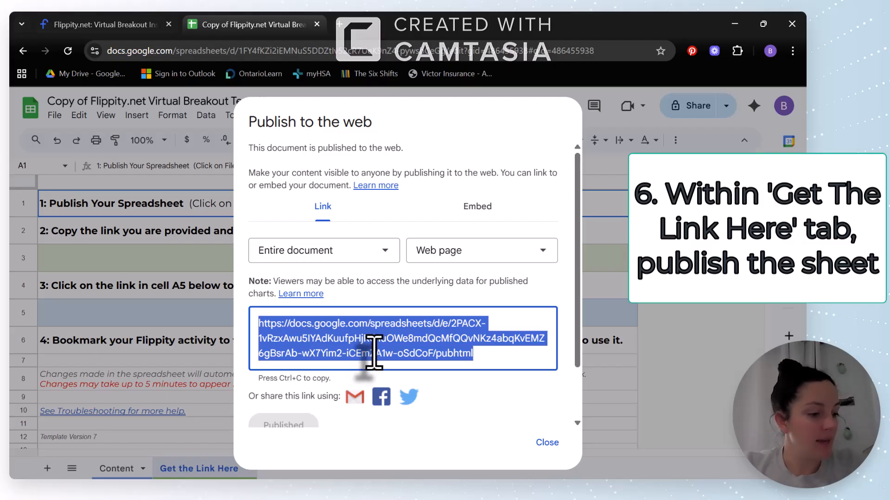
{"action": "left_click", "coordinate": [547, 442]}
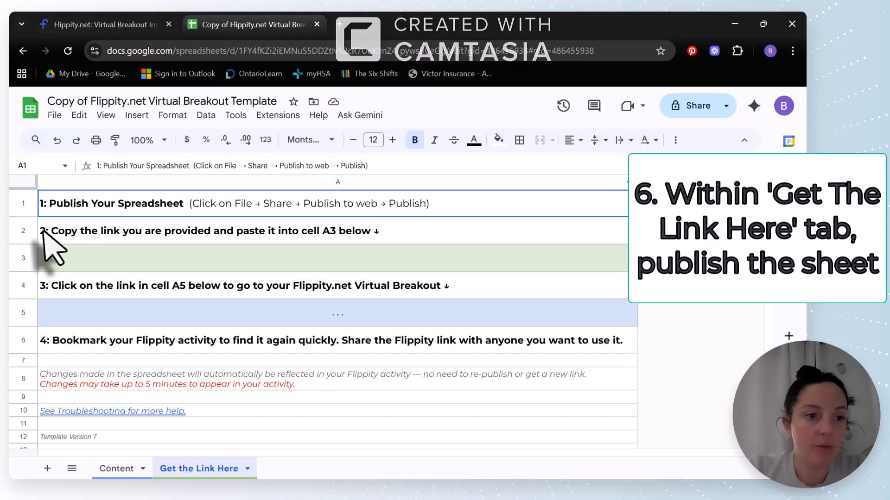
{"action": "left_click", "coordinate": [56, 262]}
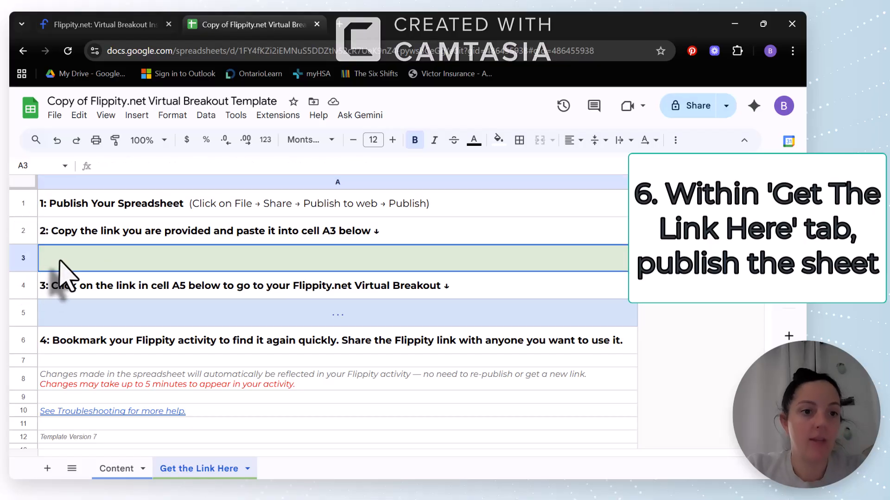
{"action": "key", "text": "ctrl+v"}
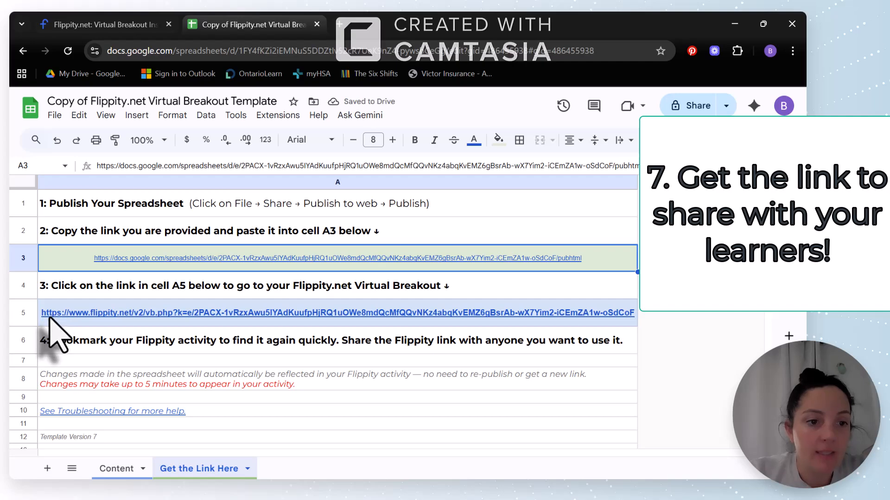
Copy the Flippity activity link from cell A5 and open it in a new browser tab
{"action": "mouse_move", "coordinate": [50, 316]}
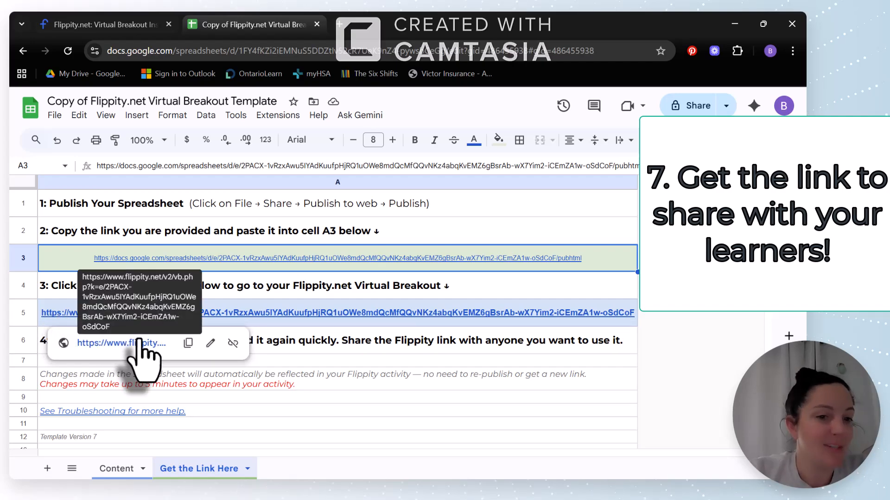
{"action": "left_click", "coordinate": [188, 343]}
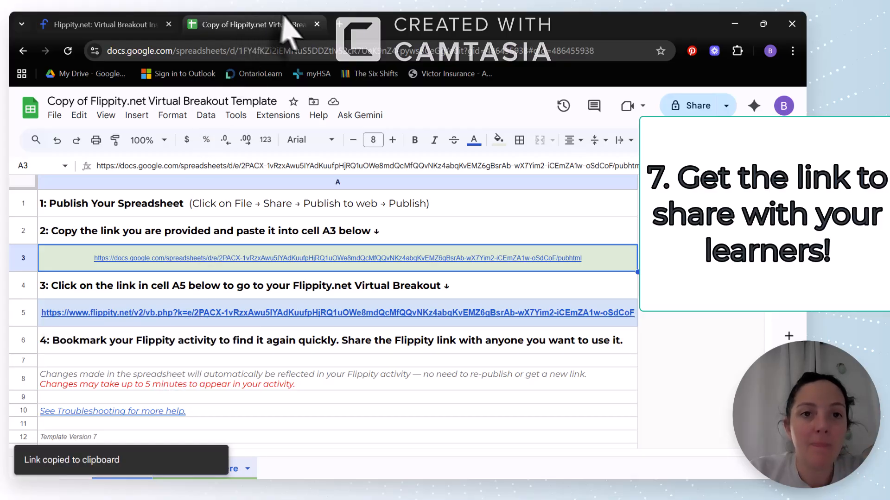
{"action": "left_click", "coordinate": [337, 25]}
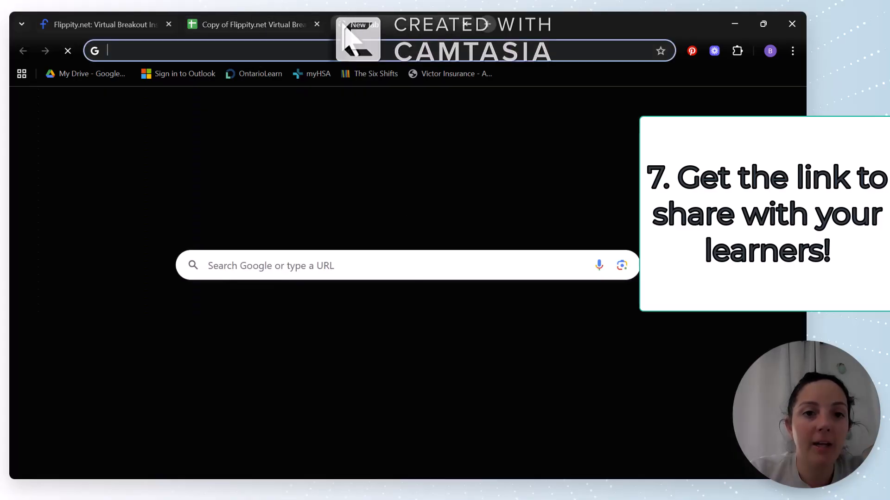
{"action": "left_click", "coordinate": [458, 53]}
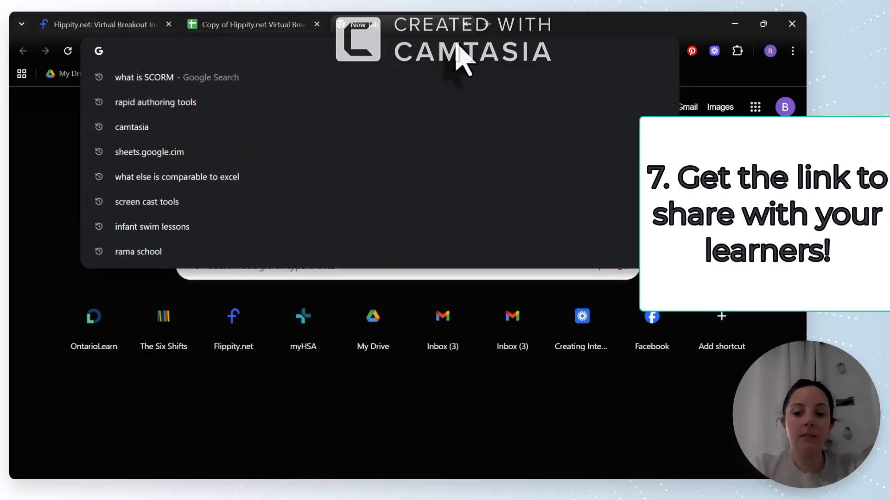
{"action": "key", "text": "ctrl+v"}
{"action": "key", "text": "Return"}
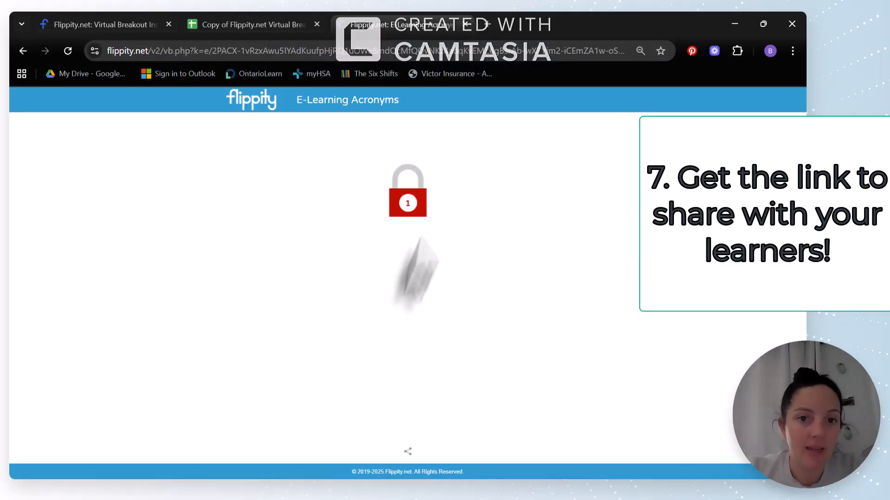
Unlock lock 1 of the E-Learning Acronyms breakout by submitting the answer "subject matter expert"
{"action": "left_click", "coordinate": [407, 202]}
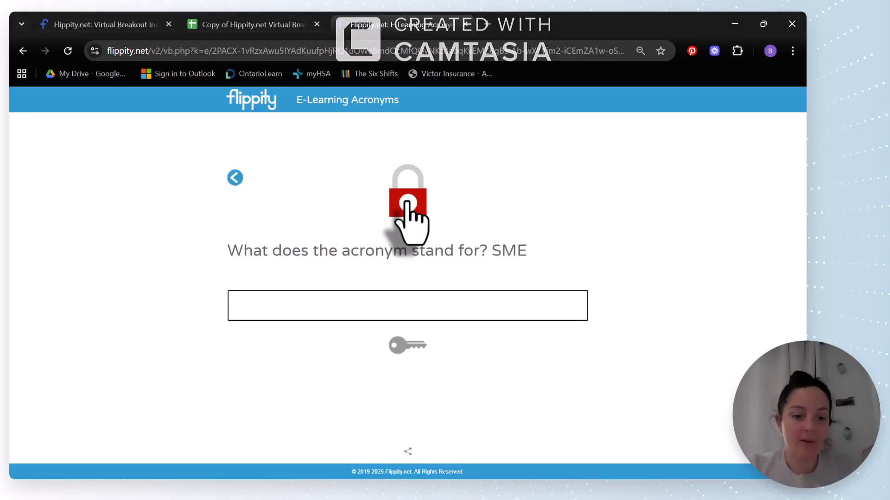
{"action": "type", "text": "subject matte"}
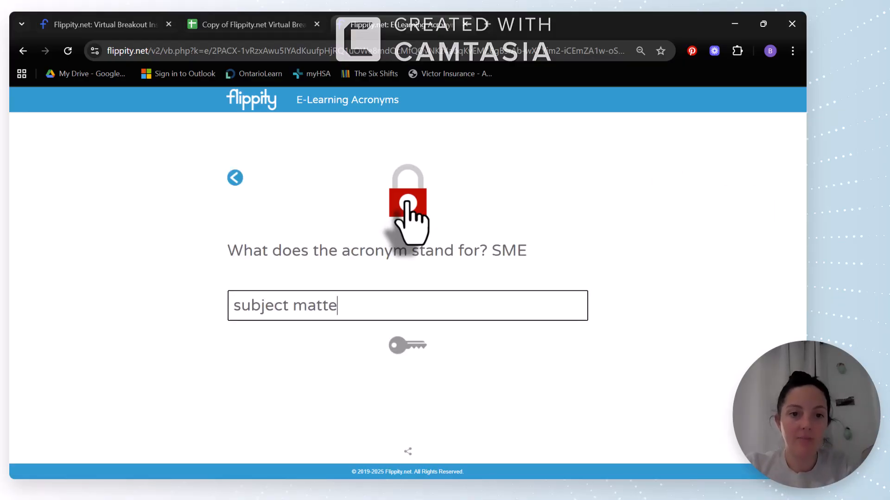
{"action": "type", "text": "r expert"}
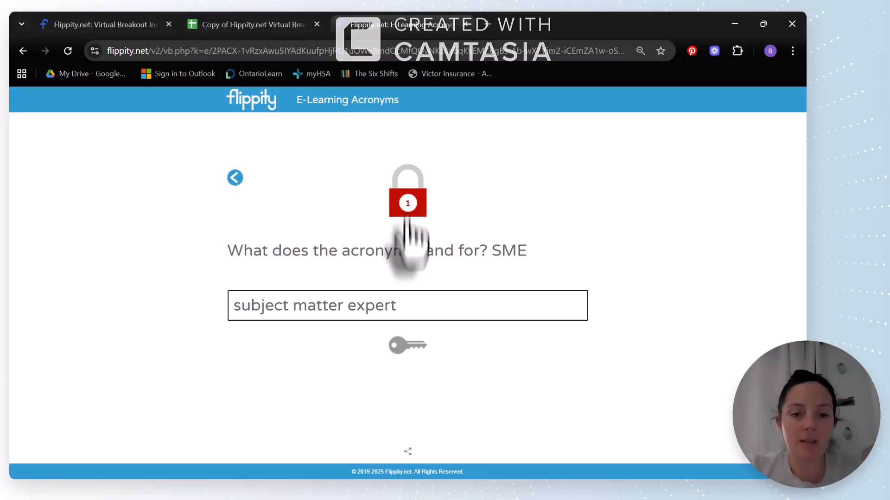
{"action": "left_click", "coordinate": [399, 347]}
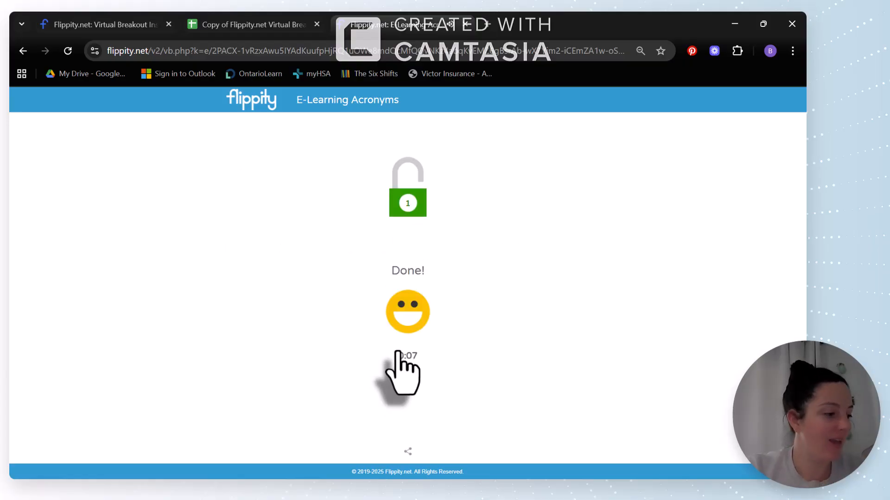